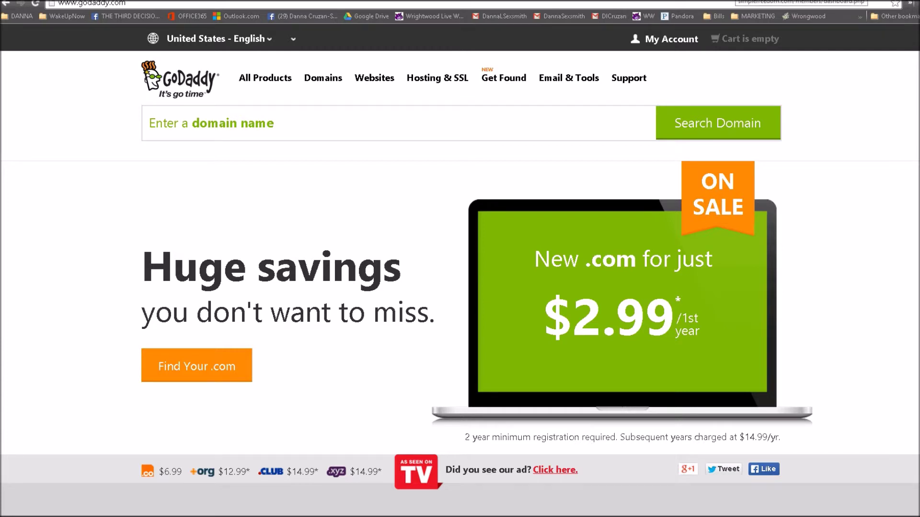
# Step: Bring up Simple Freedom's Promo Links page, then return to the GoDaddy home page
pyautogui.click(895, 4)
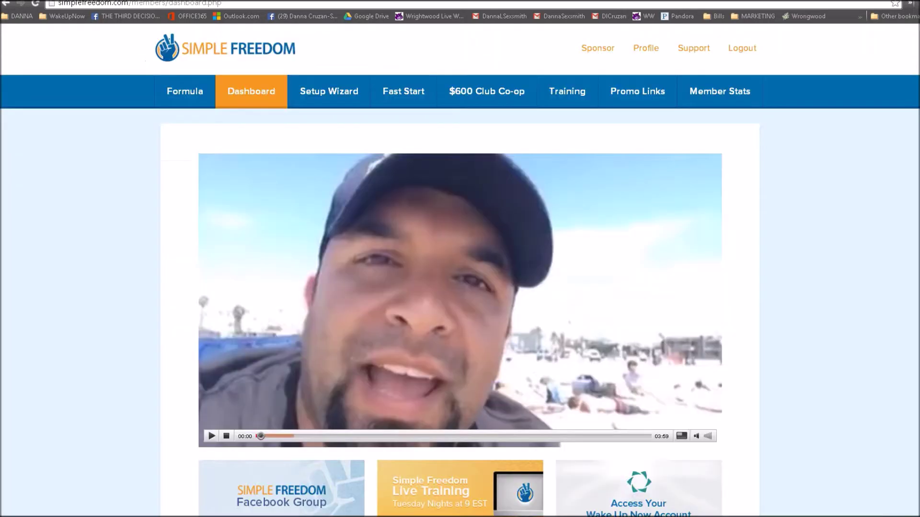
pyautogui.click(638, 91)
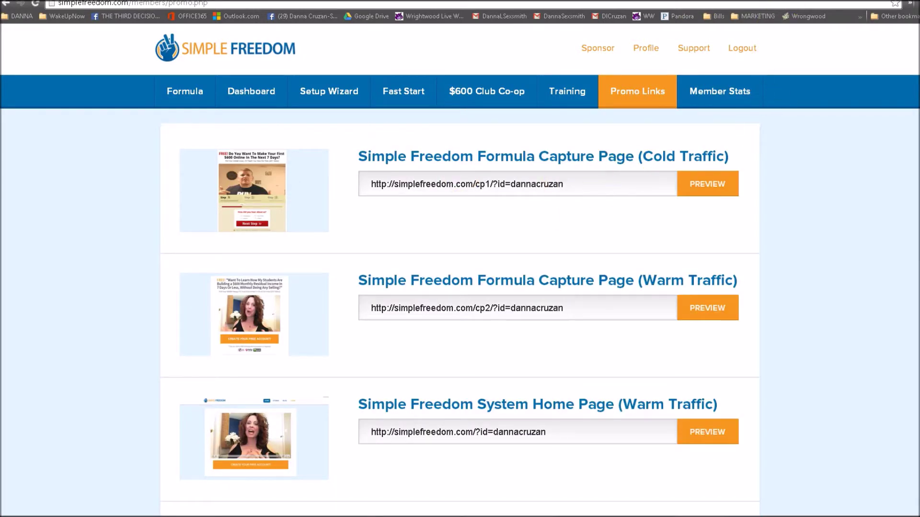
pyautogui.click(895, 4)
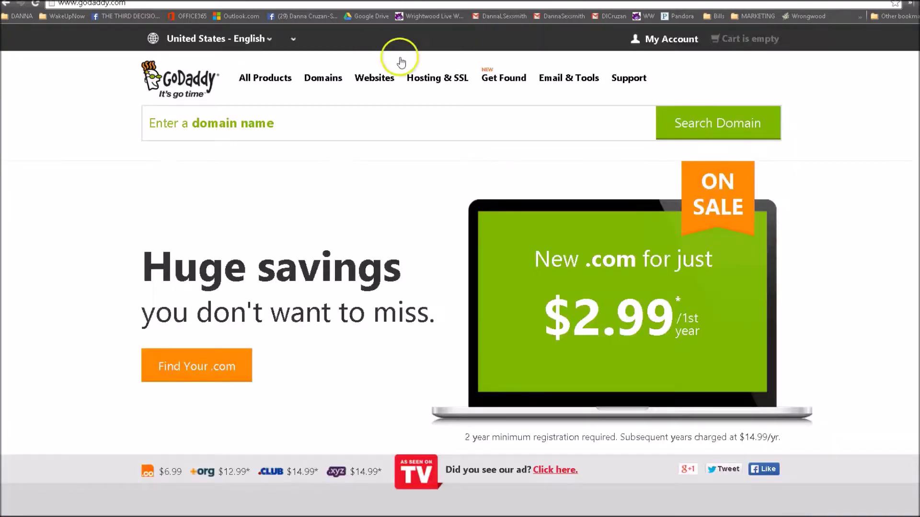
# Step: Sign in through My Account, launch the Domains list and select DANNACRUZAN.COM
pyautogui.click(672, 40)
pyautogui.click(553, 198)
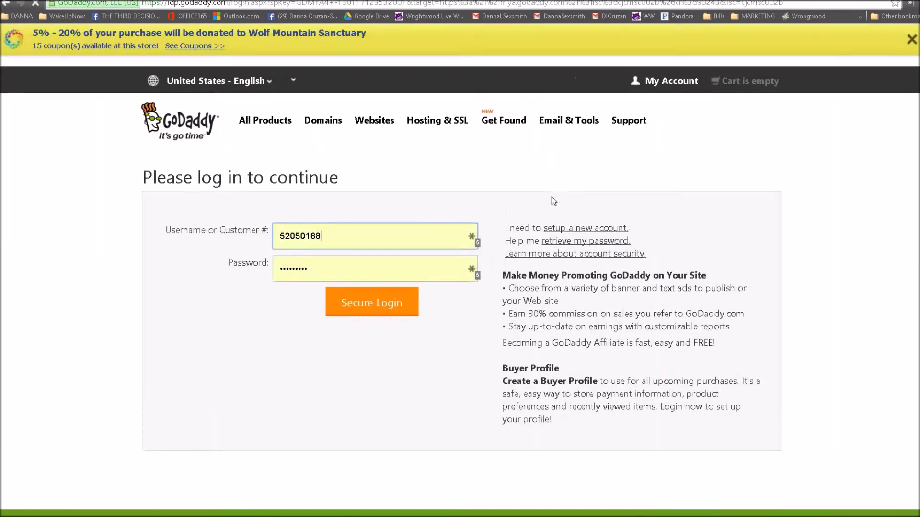
pyautogui.click(379, 305)
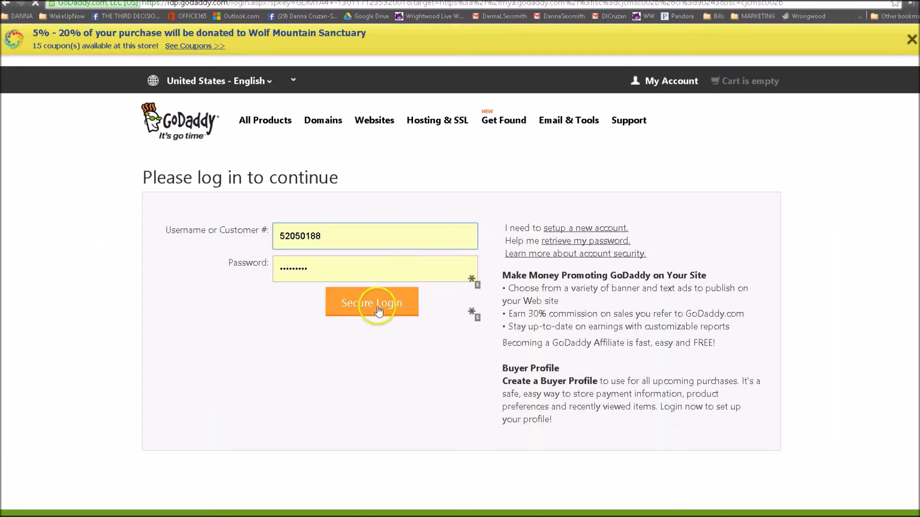
pyautogui.click(377, 304)
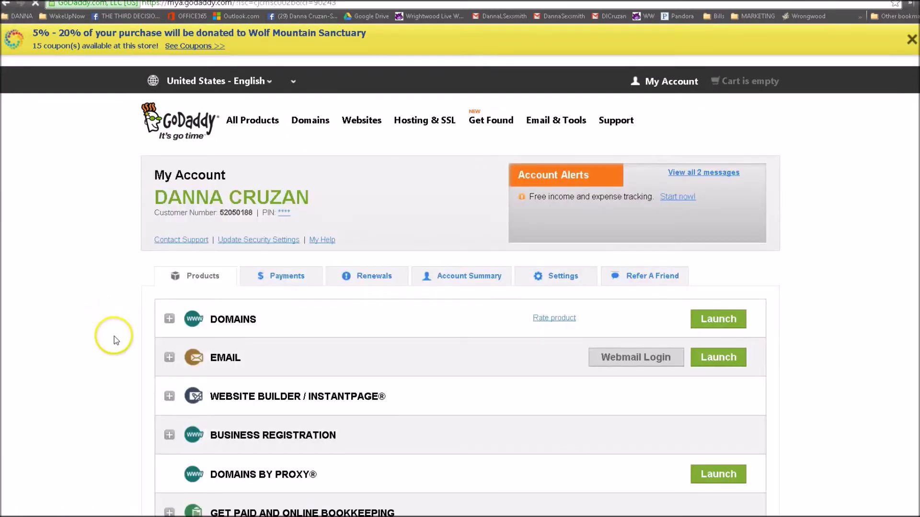
pyautogui.scroll(-1, 115, 336)
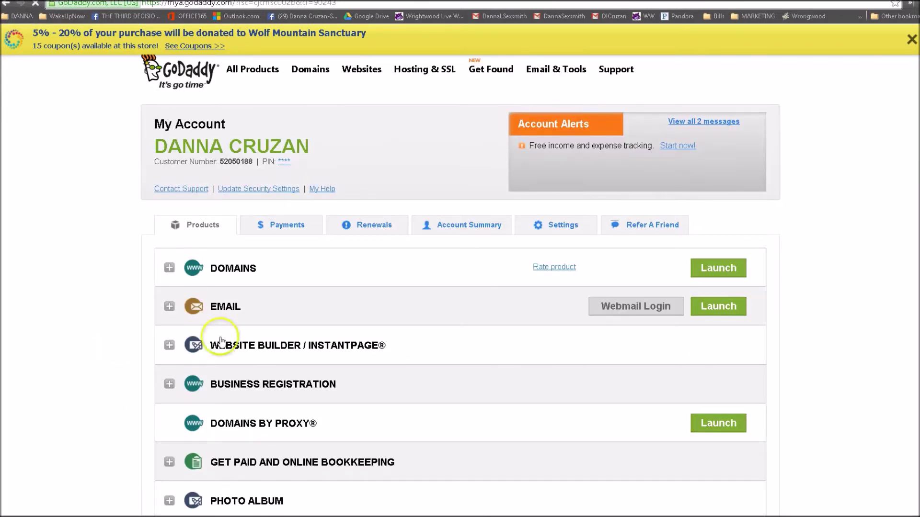
pyautogui.click(720, 269)
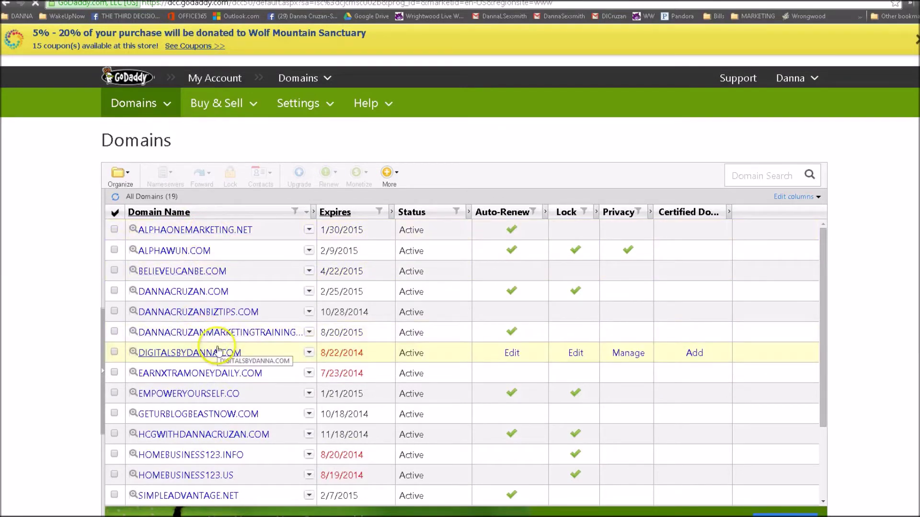
pyautogui.click(181, 291)
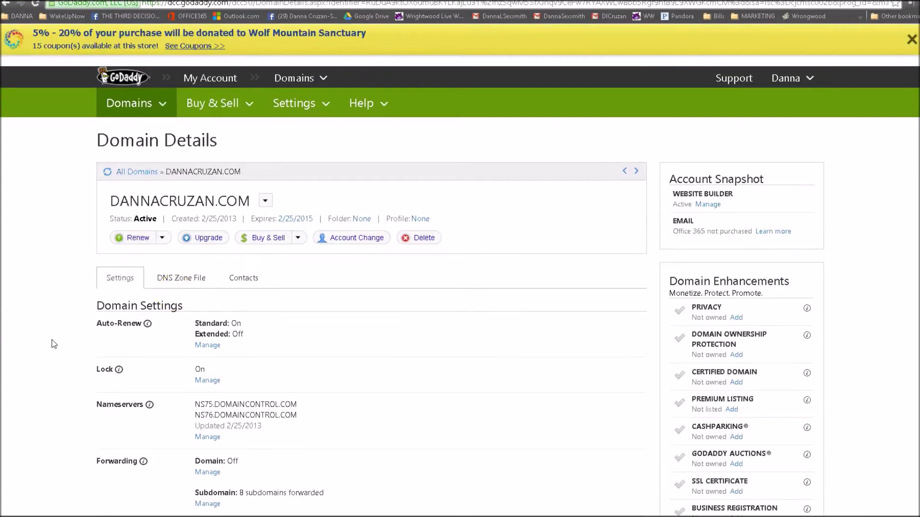
pyautogui.scroll(-1, 51, 344)
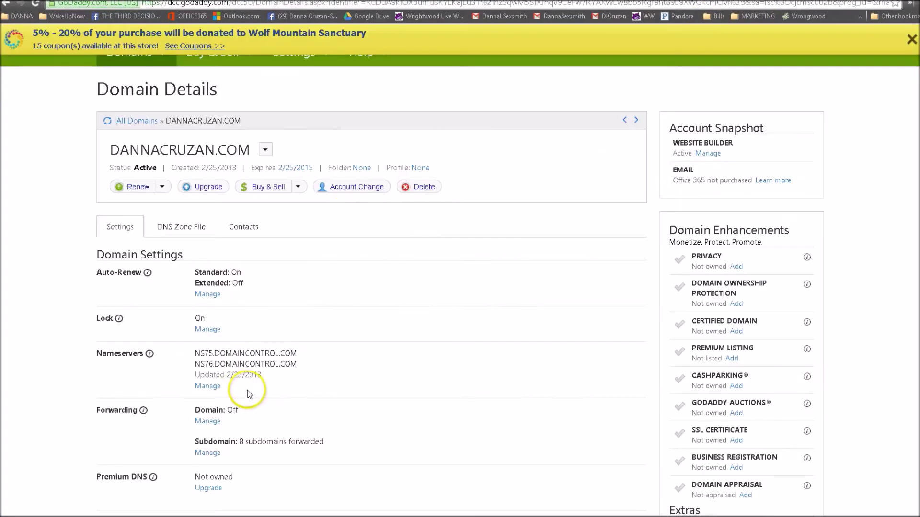
pyautogui.scroll(-2, 271, 398)
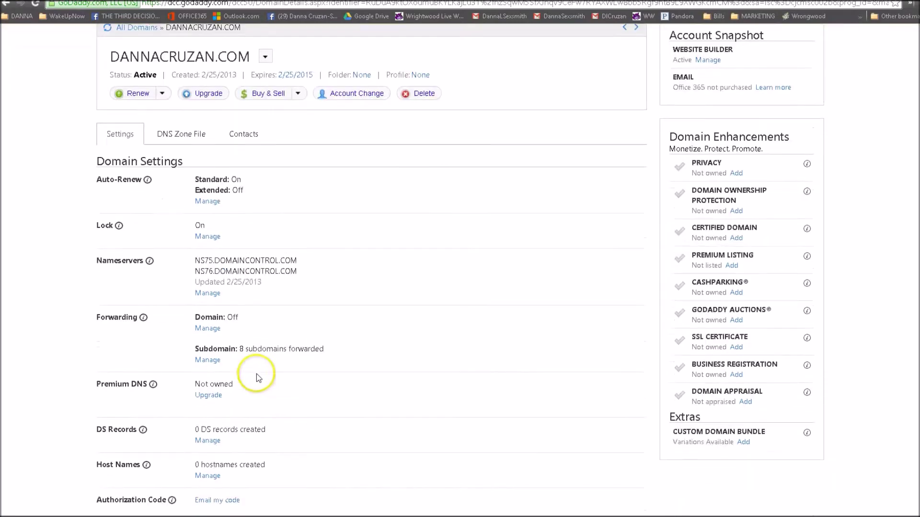
# Step: Open the Forwarding and Masking settings for DANNACRUZAN.COM
pyautogui.click(208, 329)
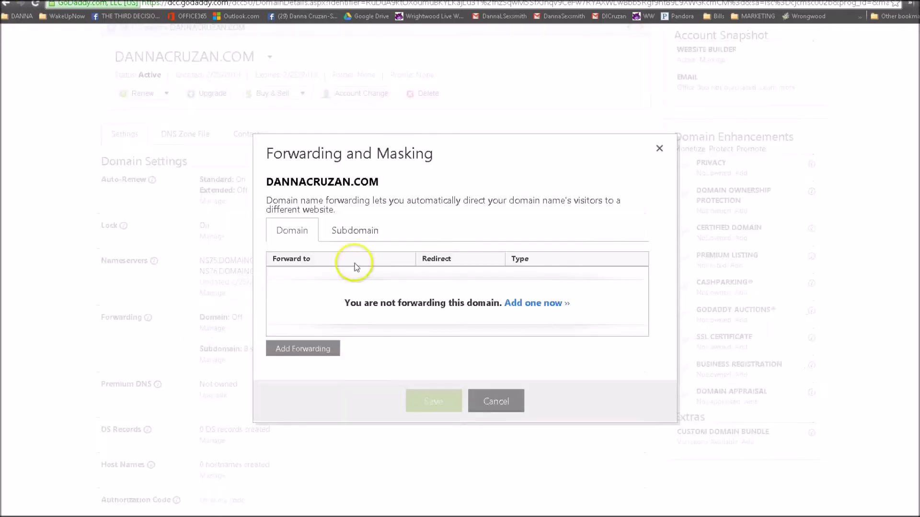
pyautogui.click(533, 305)
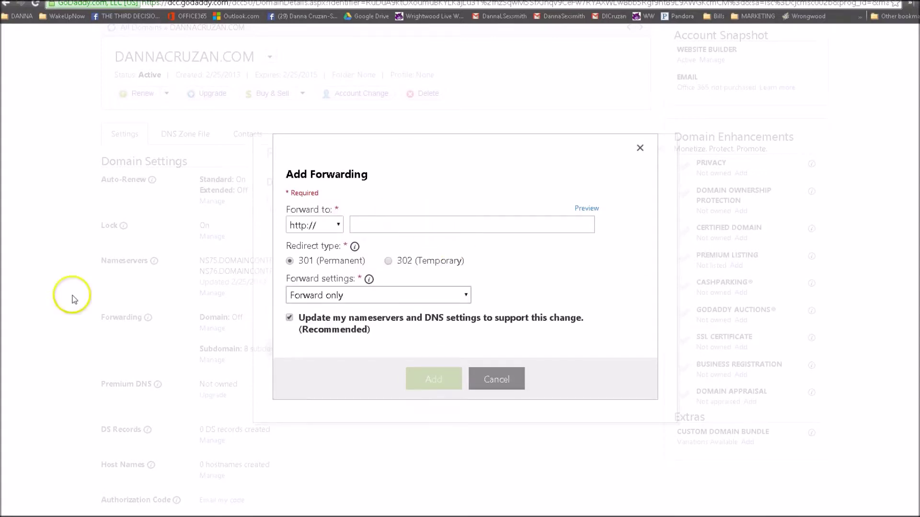
pyautogui.click(496, 379)
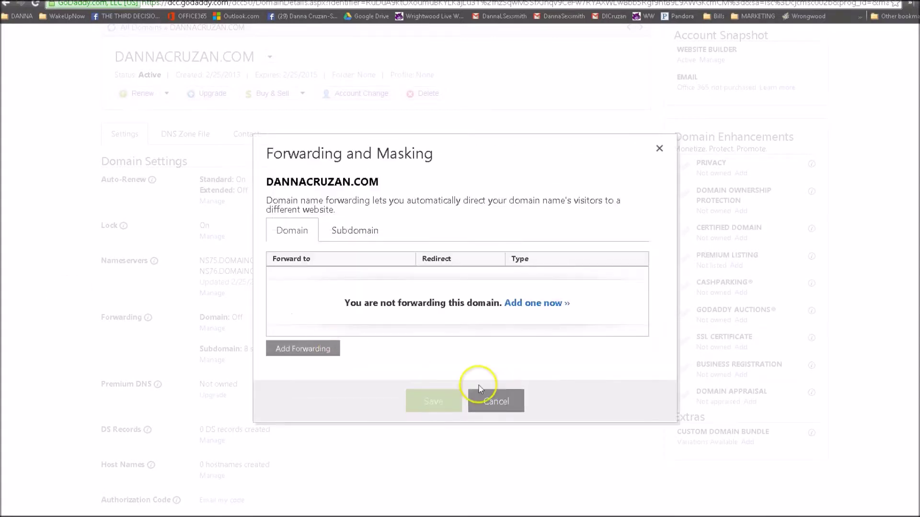
pyautogui.click(496, 401)
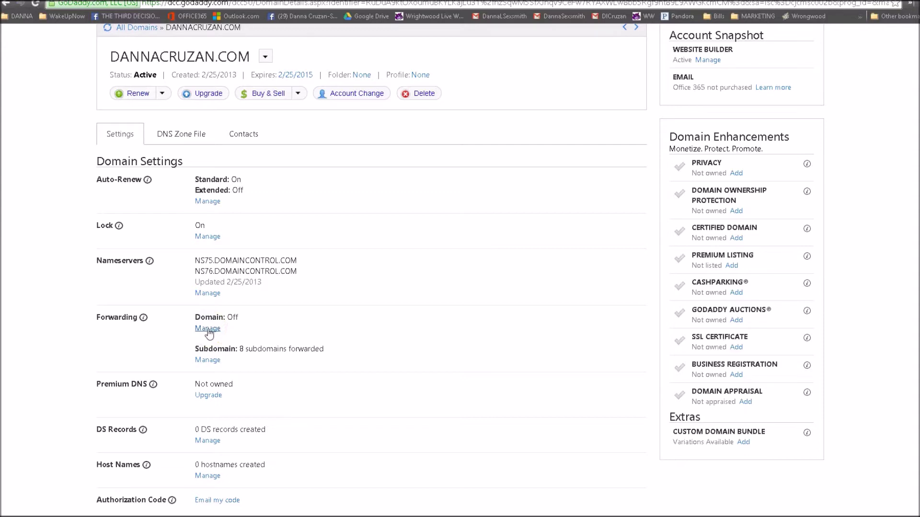
pyautogui.click(735, 6)
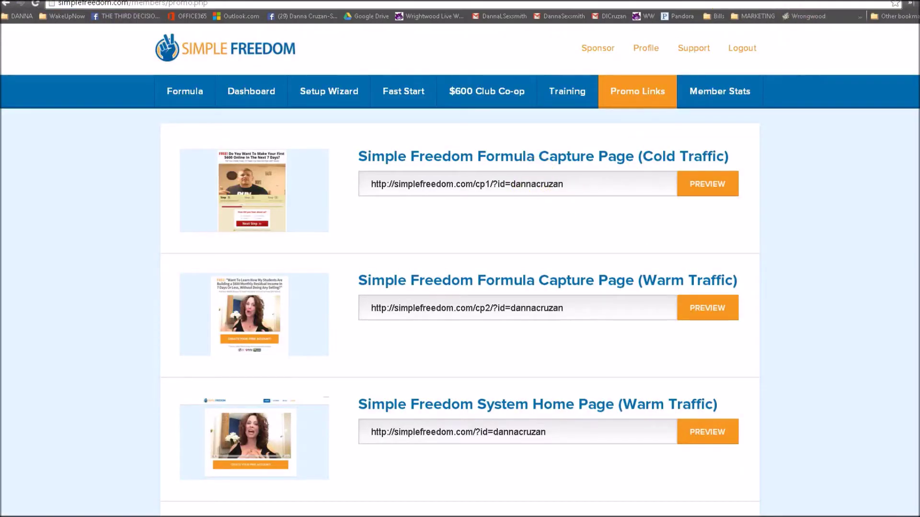
pyautogui.click(802, 8)
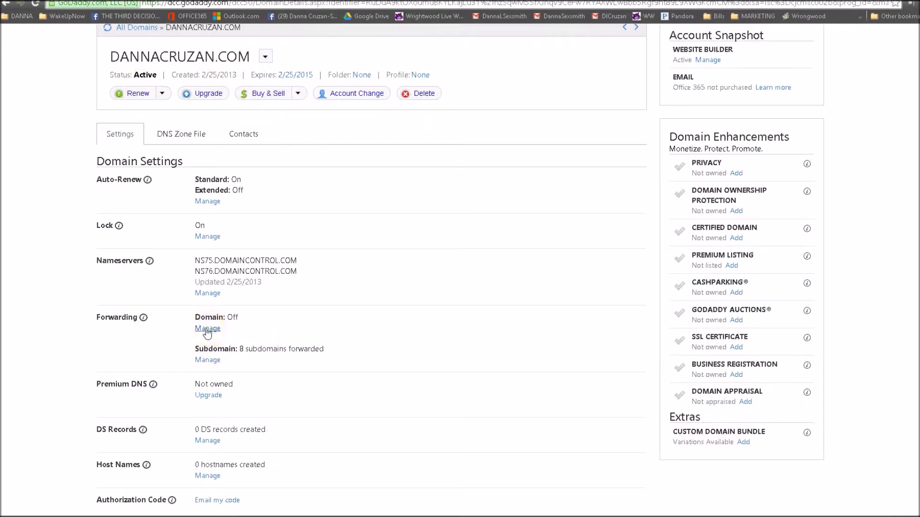
pyautogui.click(211, 360)
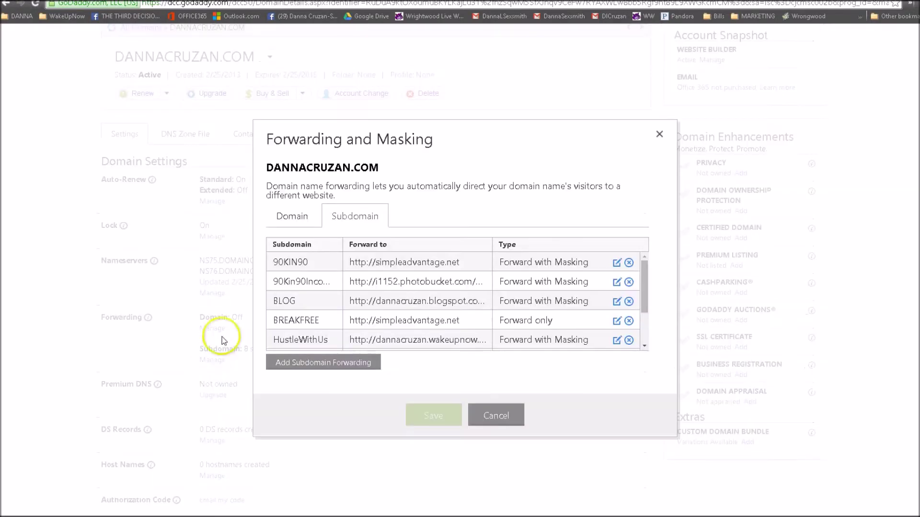
# Step: Start a new subdomain forward named SimpleFreedomSystem under DANNACRUZAN.COM
pyautogui.click(339, 363)
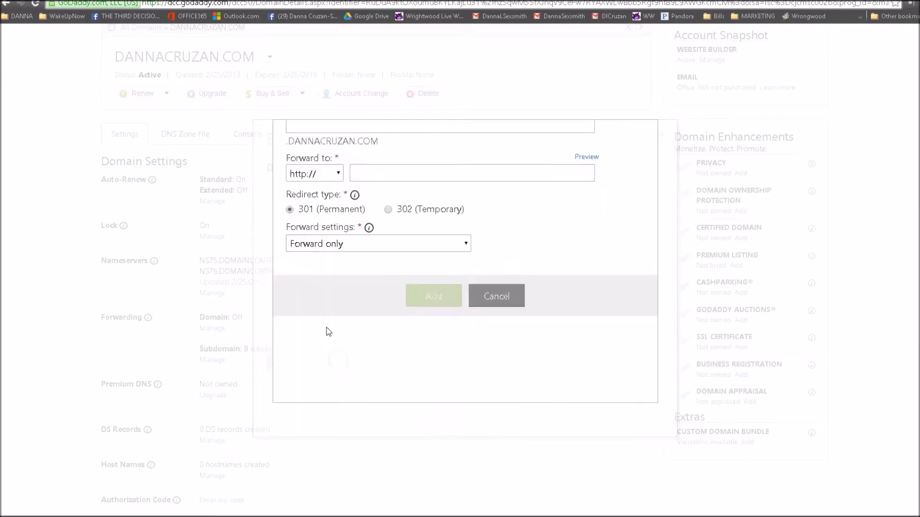
pyautogui.click(343, 212)
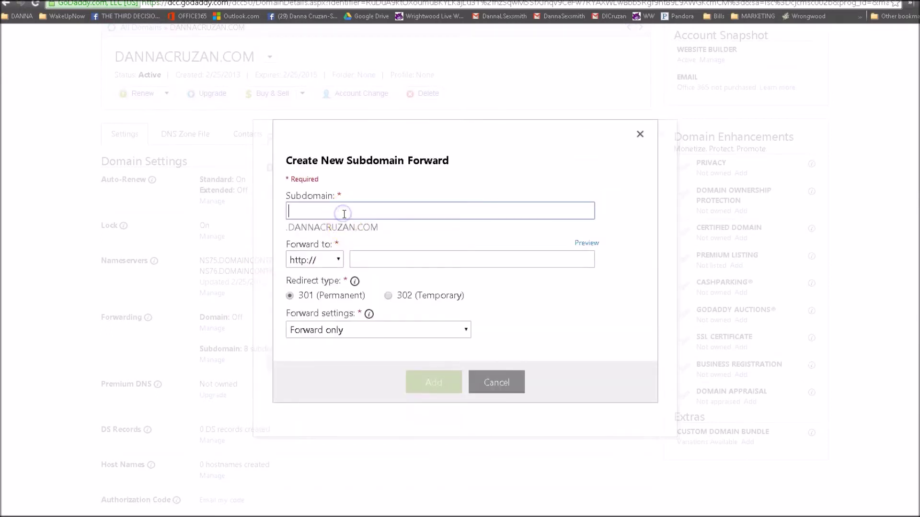
pyautogui.write('Simpl')
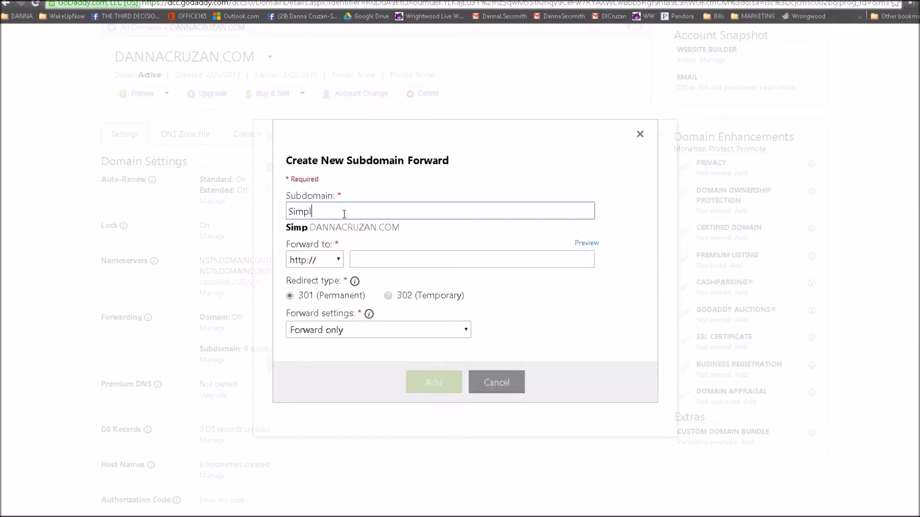
pyautogui.write('eFreedo')
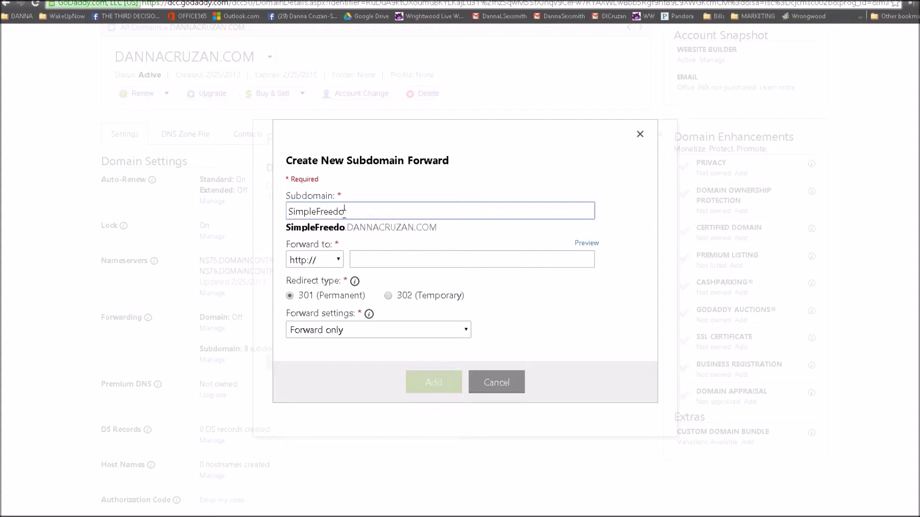
pyautogui.write('mS')
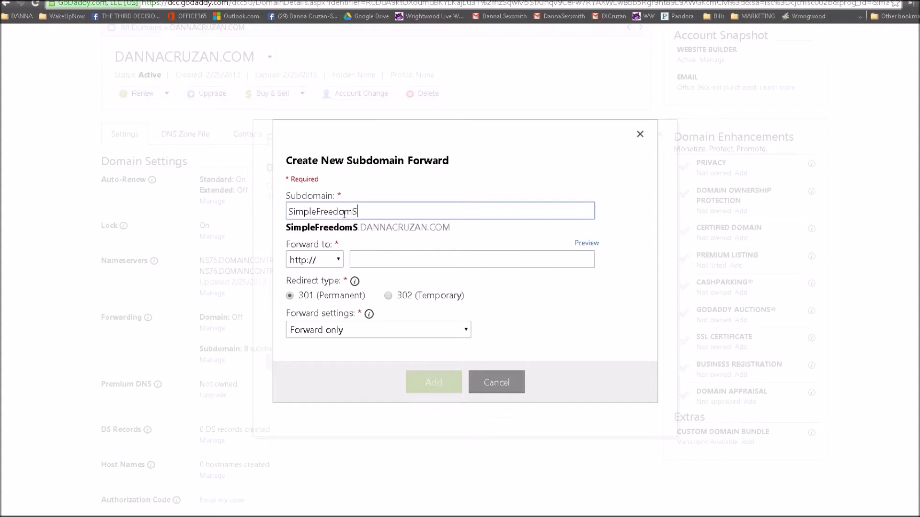
pyautogui.write('ytem')
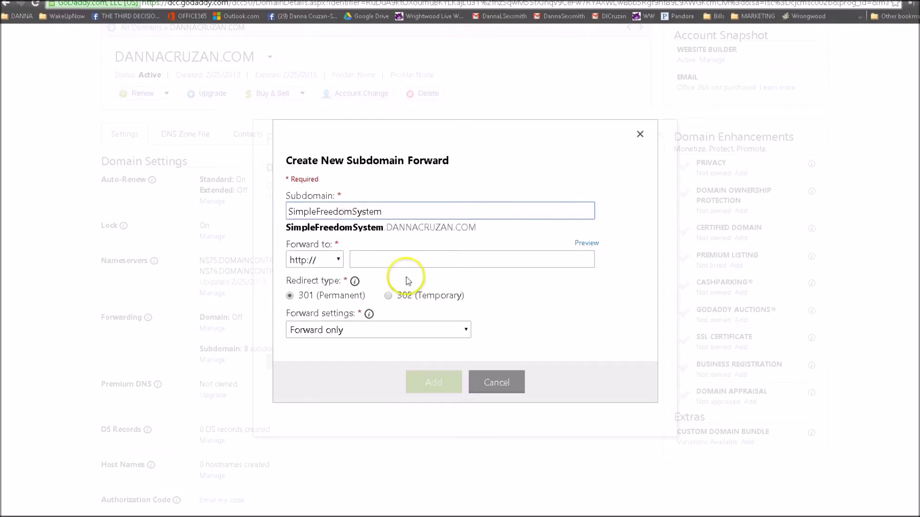
pyautogui.click(394, 258)
pyautogui.click(720, 6)
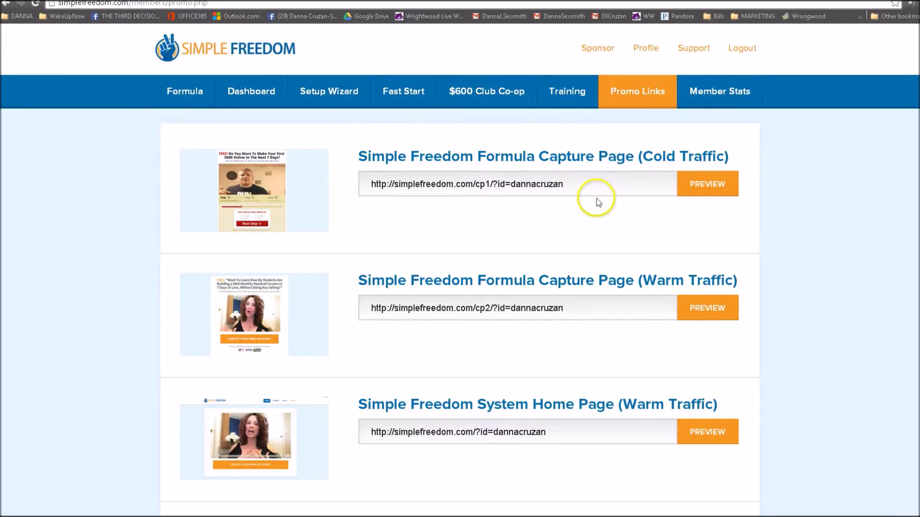
# Step: Copy the Cold Traffic capture page link from Simple Freedom's promo links
pyautogui.moveTo(562, 184); pyautogui.dragTo(408, 184)
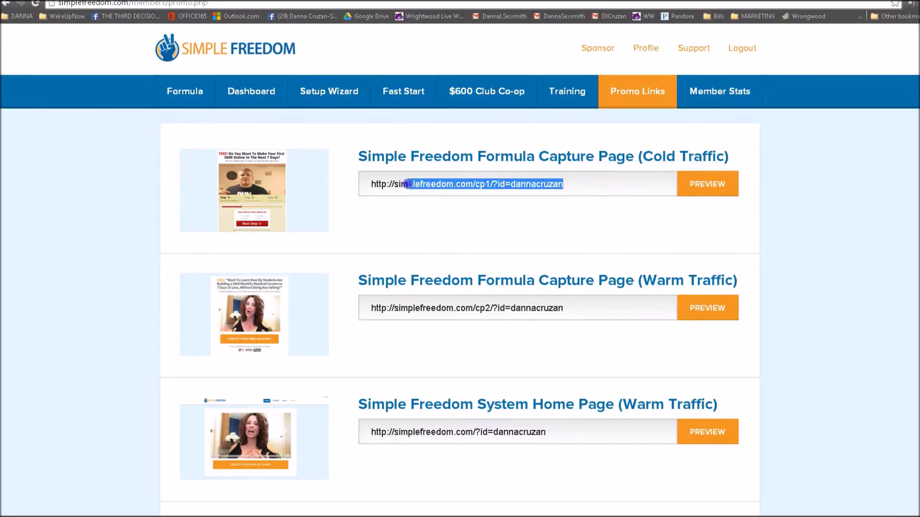
pyautogui.rightClick(396, 186)
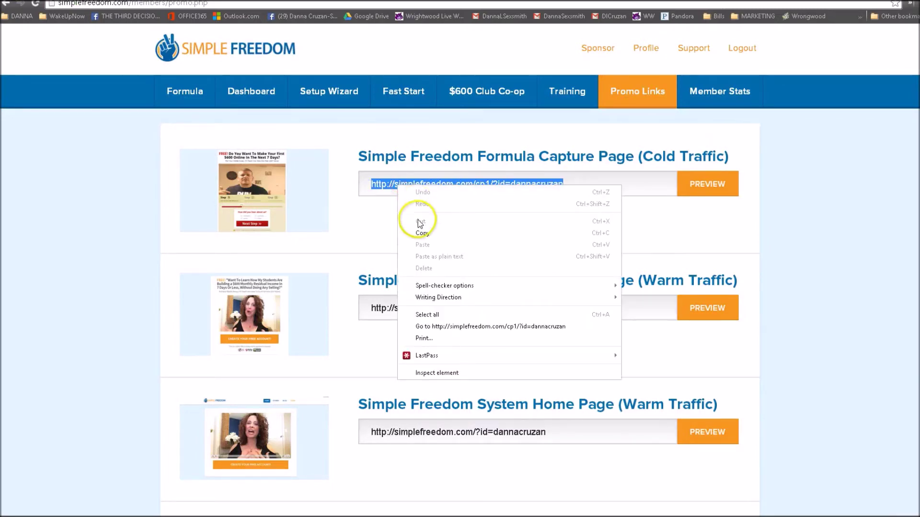
pyautogui.click(425, 233)
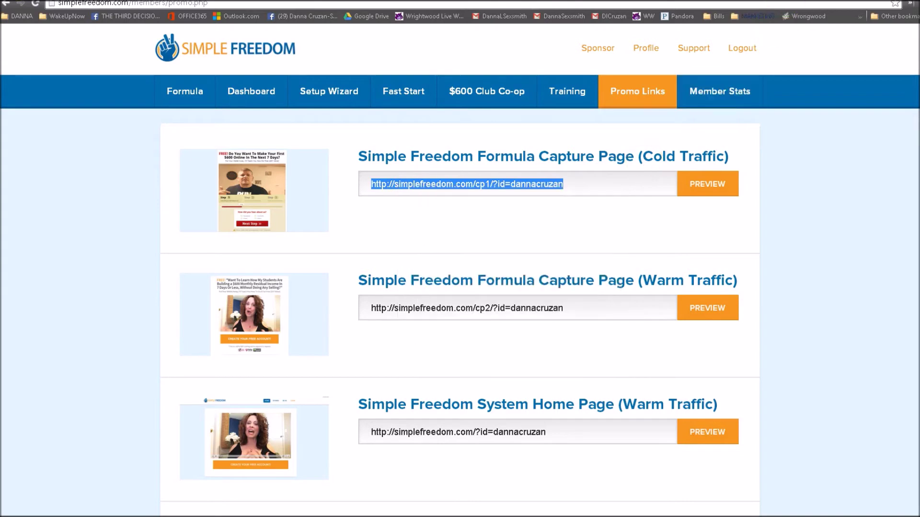
pyautogui.hotkey('ctrl', 'Tab')
pyautogui.click(408, 257)
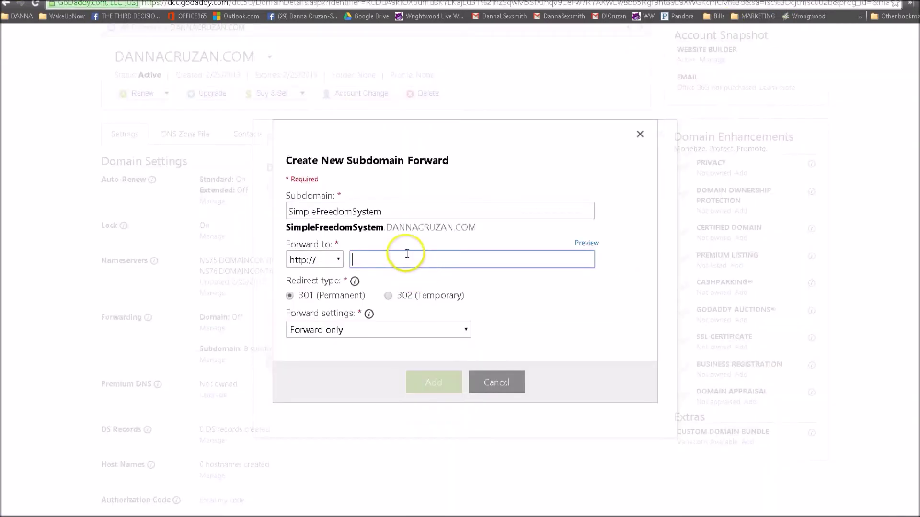
pyautogui.rightClick(407, 254)
pyautogui.click(424, 310)
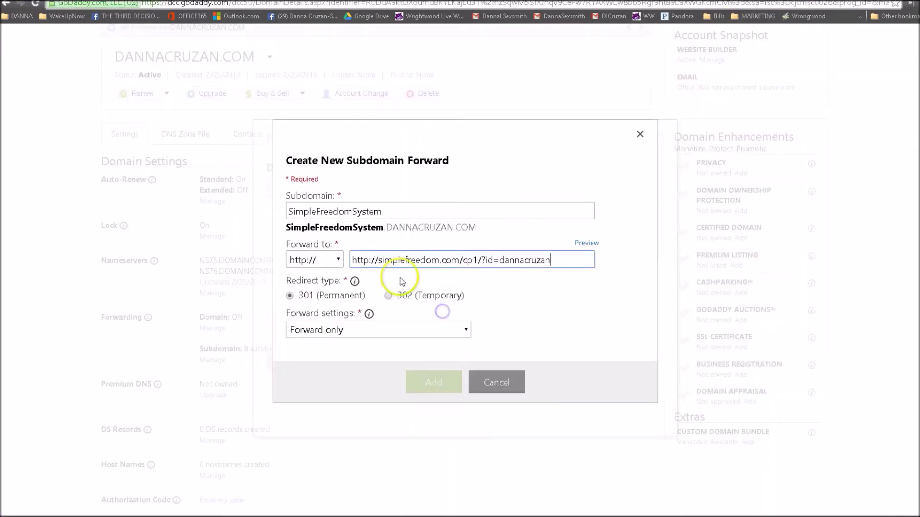
pyautogui.click(379, 260)
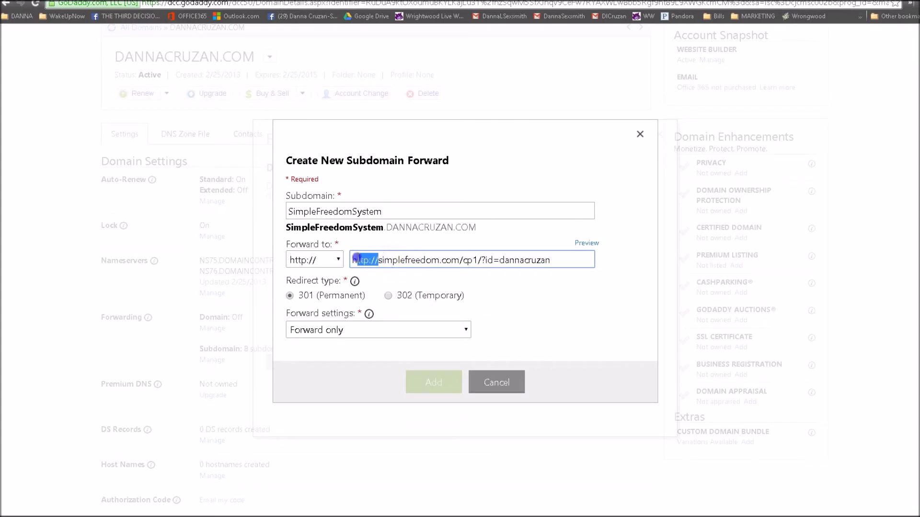
pyautogui.press('BackSpace')
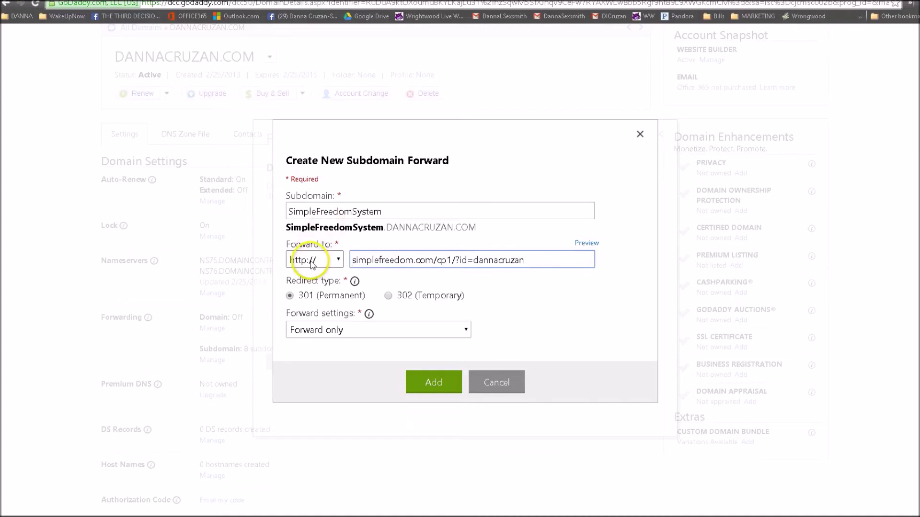
# Step: Preview the destination capture page to confirm it loads, then close the preview
pyautogui.click(587, 245)
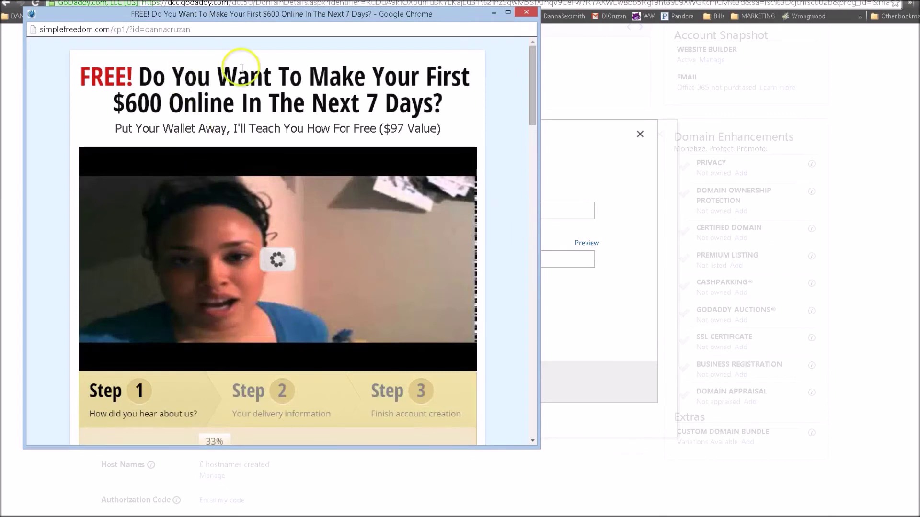
pyautogui.click(525, 12)
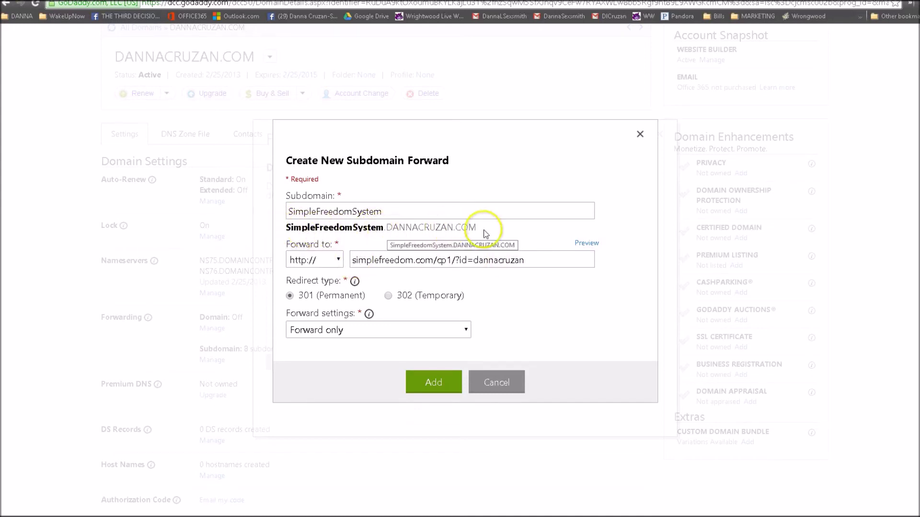
pyautogui.click(466, 330)
# Step: Set the SimpleFreedomSystem forward to Forward with Masking, add it, and save
pyautogui.click(388, 358)
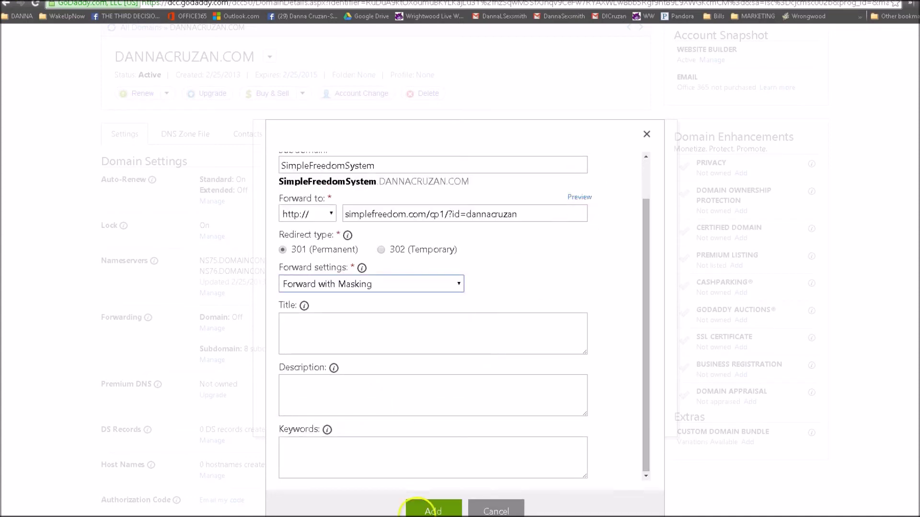
pyautogui.click(433, 509)
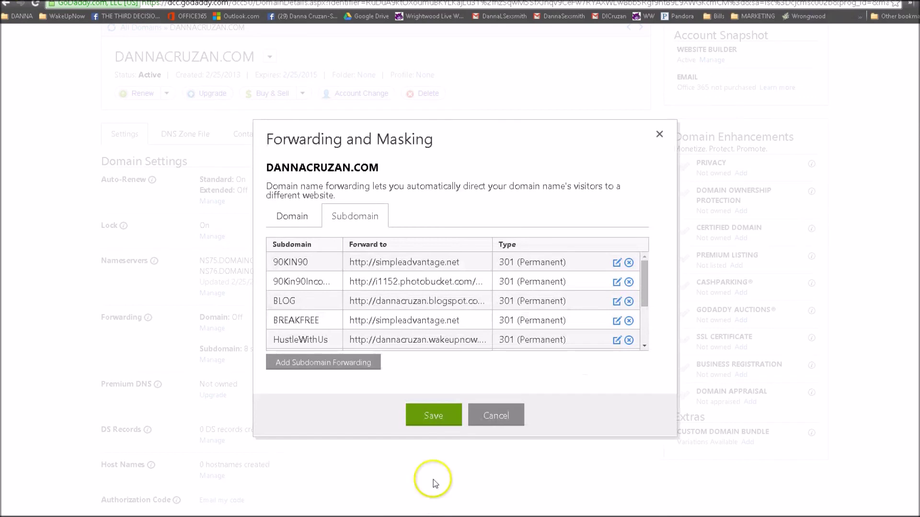
pyautogui.scroll(-2, 431, 274)
pyautogui.scroll(-2, 432, 273)
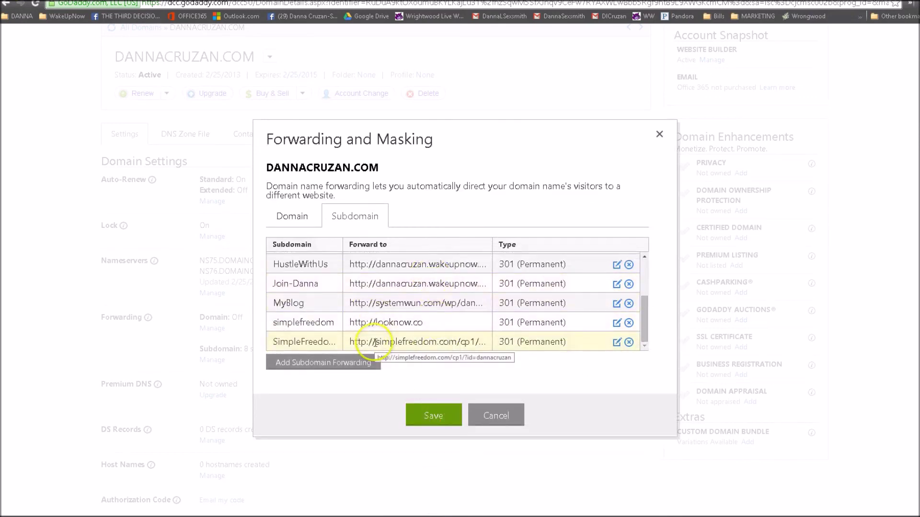
pyautogui.click(433, 416)
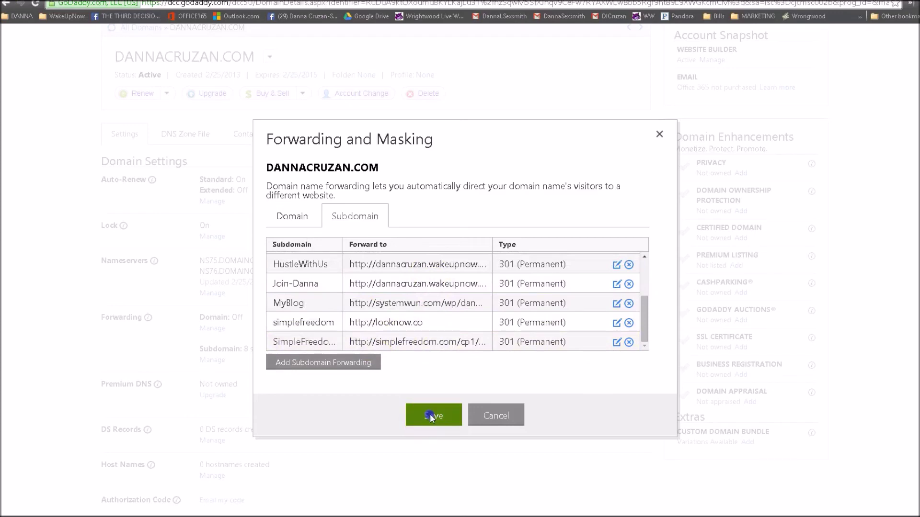